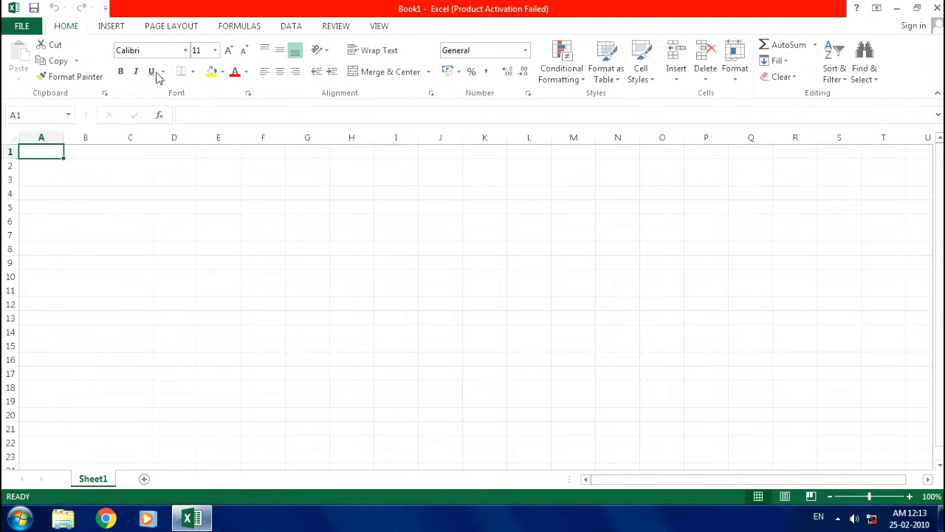
- Enter a person's first name in cell B3 and select that cell again
{"action": "left_click", "coordinate": [289, 276]}
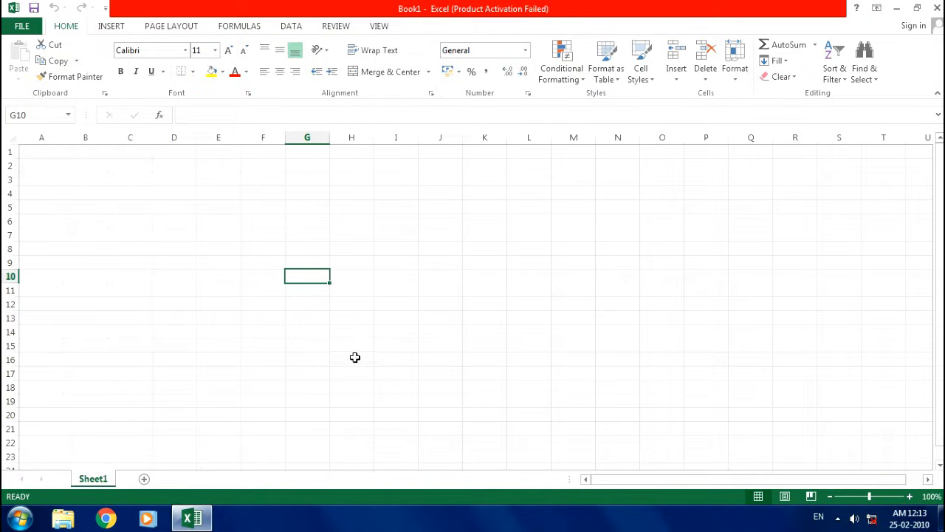
{"action": "scroll", "coordinate": [355, 356], "scroll_direction": "up", "scroll_amount": 3}
{"action": "scroll", "coordinate": [355, 356], "scroll_direction": "down", "scroll_amount": 3}
{"action": "scroll", "coordinate": [355, 356], "scroll_direction": "up", "scroll_amount": 11}
{"action": "left_click", "coordinate": [220, 195]}
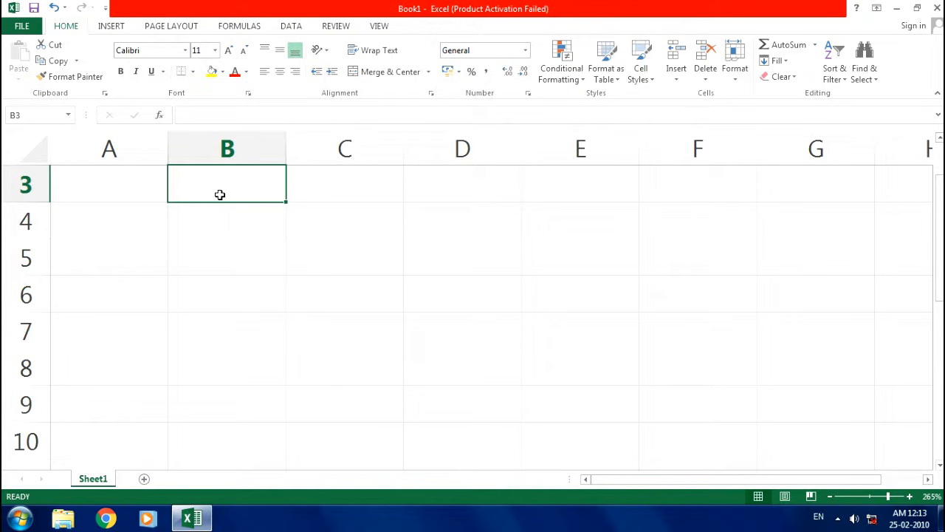
{"action": "type", "text": "Ramesh"}
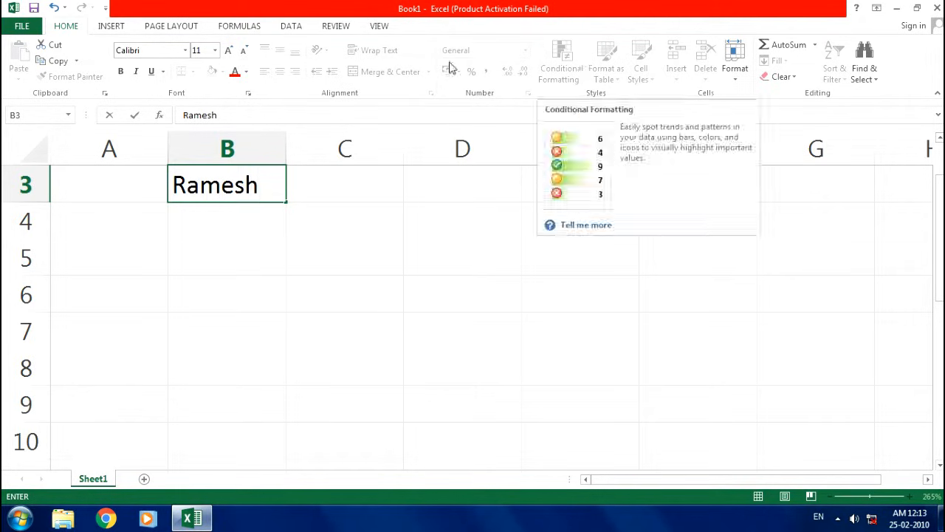
{"action": "left_click", "coordinate": [224, 251]}
{"action": "left_click", "coordinate": [212, 189]}
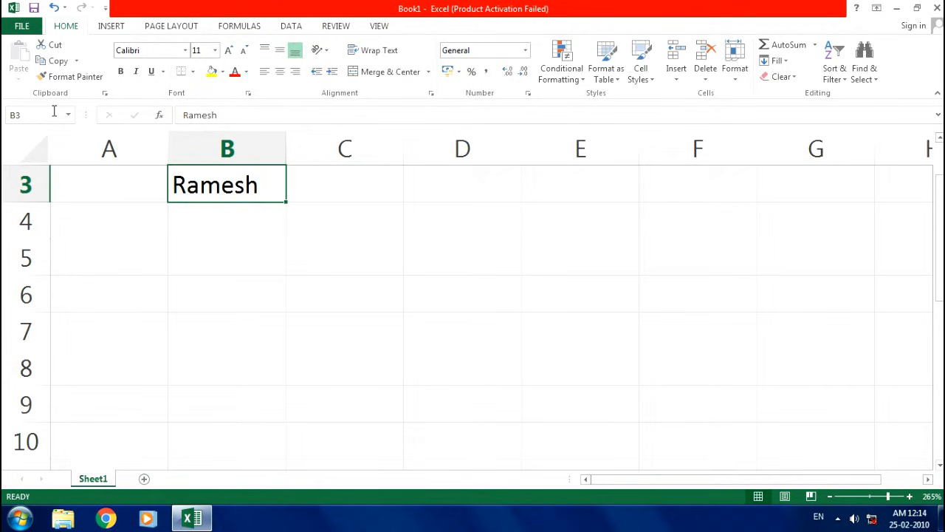
- Set the name in B3 to the Algerian font and enlarge column B and row 3 around it
{"action": "left_click", "coordinate": [185, 50]}
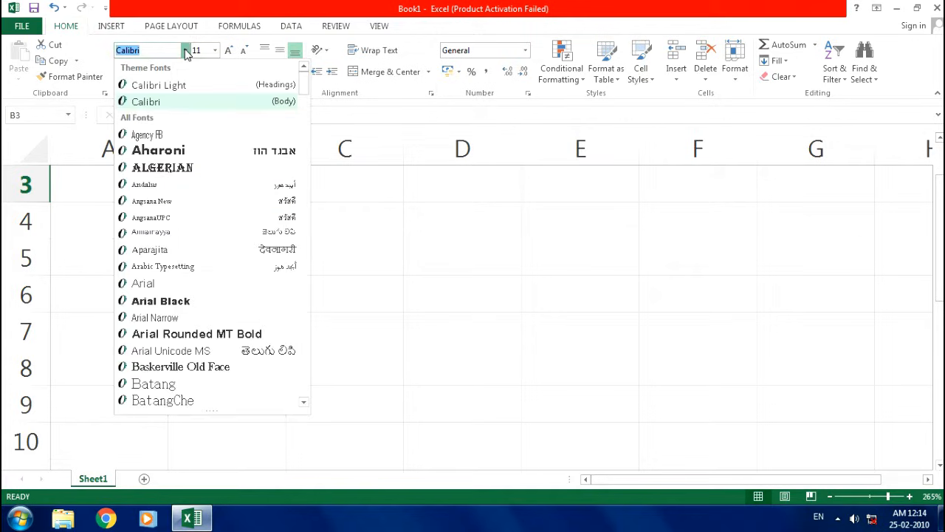
{"action": "left_click", "coordinate": [166, 168]}
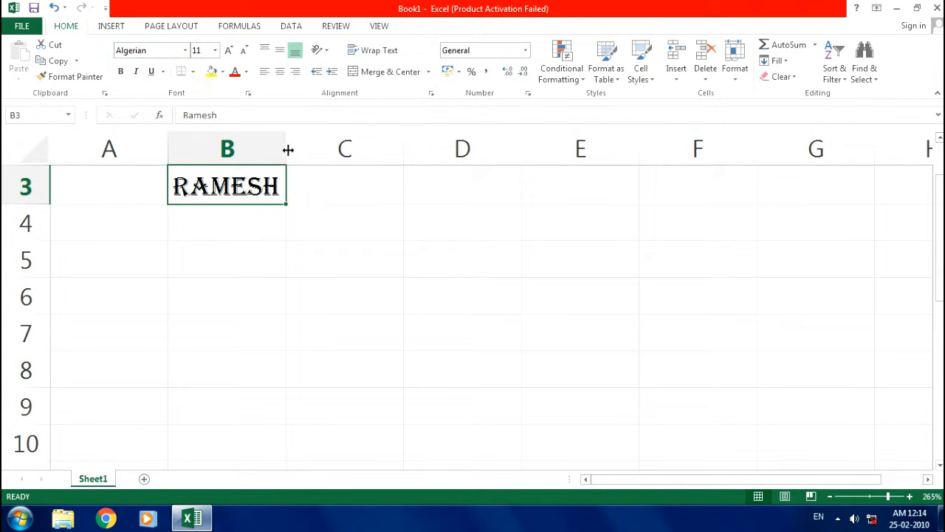
{"action": "left_click_drag", "start_coordinate": [289, 150], "coordinate": [354, 155]}
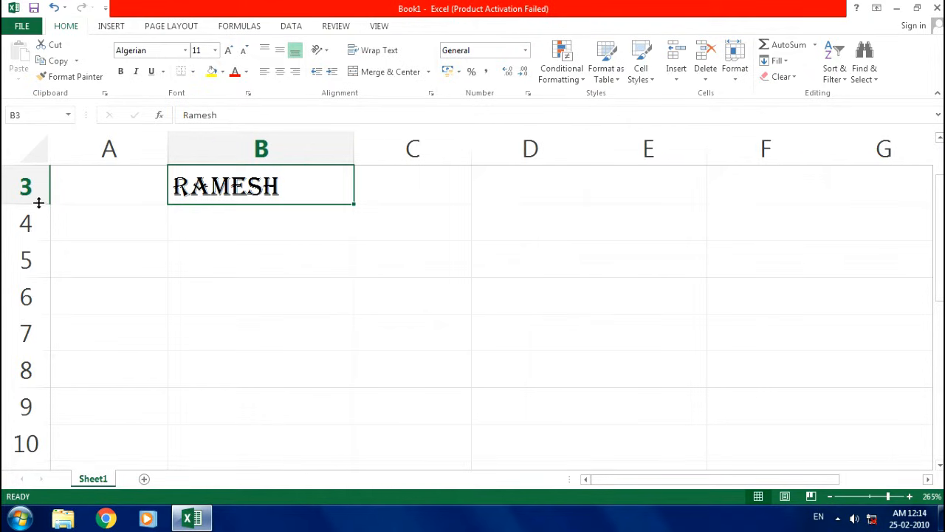
{"action": "left_click_drag", "start_coordinate": [37, 204], "coordinate": [36, 241]}
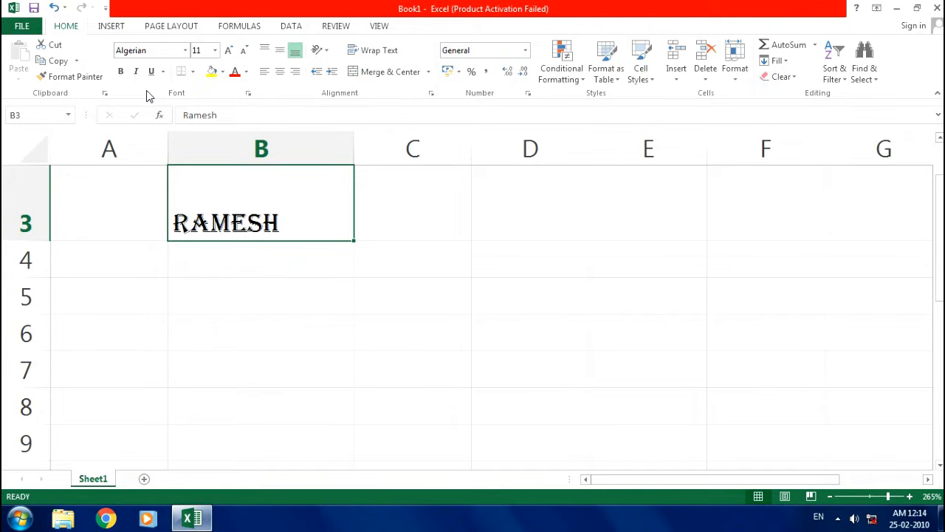
- Set the font size of the name in B3 to 16
{"action": "left_click", "coordinate": [215, 50]}
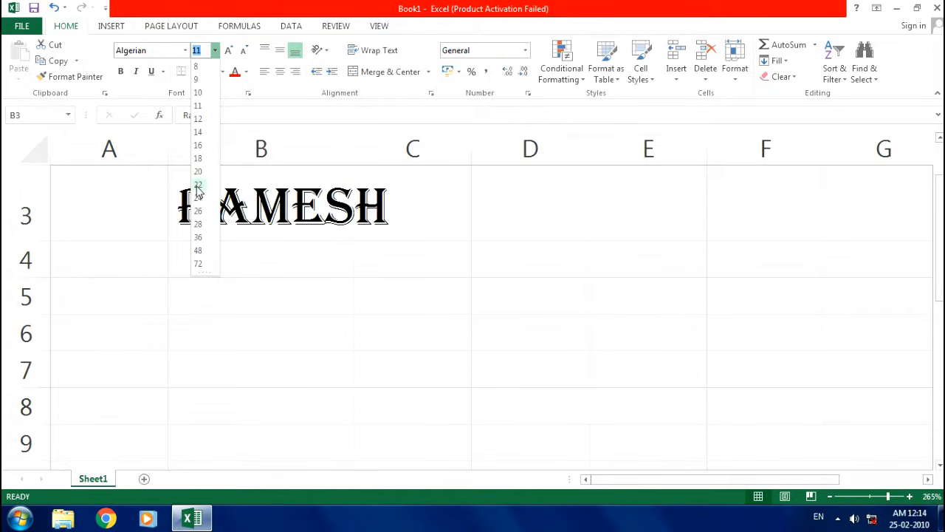
{"action": "left_click", "coordinate": [198, 145]}
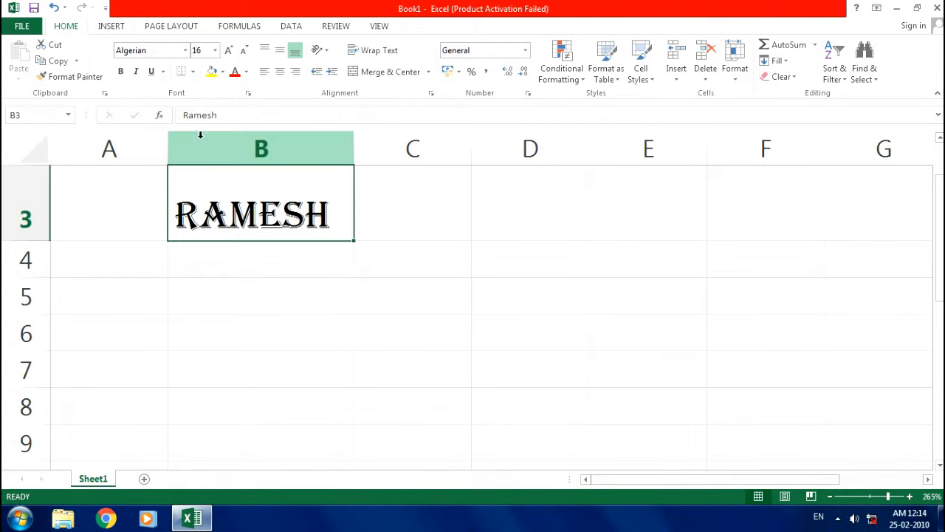
- Increase the font size of the name in B3 step by step to 36
{"action": "left_click", "coordinate": [231, 51]}
{"action": "left_click", "coordinate": [231, 50]}
{"action": "left_click", "coordinate": [231, 50]}
{"action": "left_click", "coordinate": [232, 51]}
{"action": "left_click", "coordinate": [232, 50]}
{"action": "left_click", "coordinate": [232, 50]}
{"action": "left_click", "coordinate": [235, 51]}
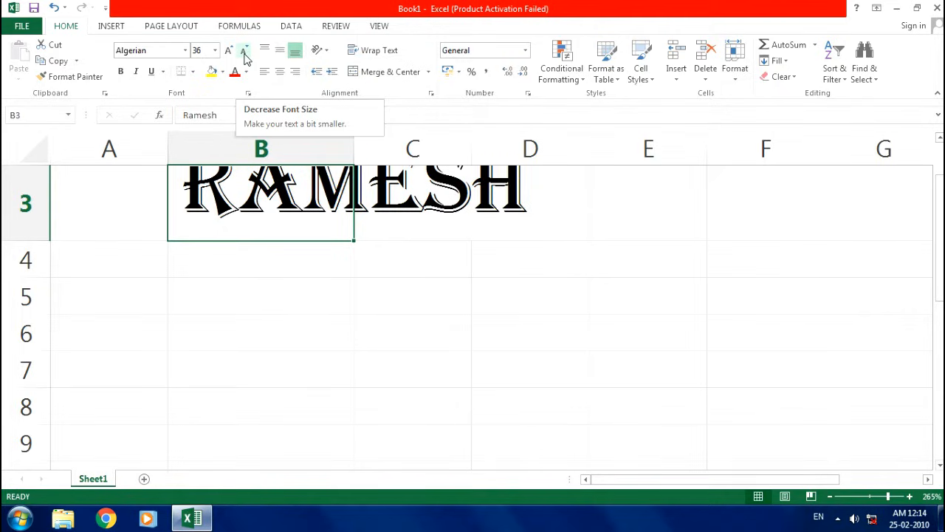
- Decrease the font size of the name in B3 step by step to 14
{"action": "left_click", "coordinate": [243, 51]}
{"action": "left_click", "coordinate": [244, 51]}
{"action": "left_click", "coordinate": [244, 52]}
{"action": "left_click", "coordinate": [243, 52]}
{"action": "left_click", "coordinate": [244, 52]}
{"action": "left_click", "coordinate": [244, 52]}
{"action": "left_click", "coordinate": [244, 51]}
{"action": "left_click", "coordinate": [244, 52]}
{"action": "left_click", "coordinate": [244, 52]}
{"action": "left_click", "coordinate": [243, 52]}
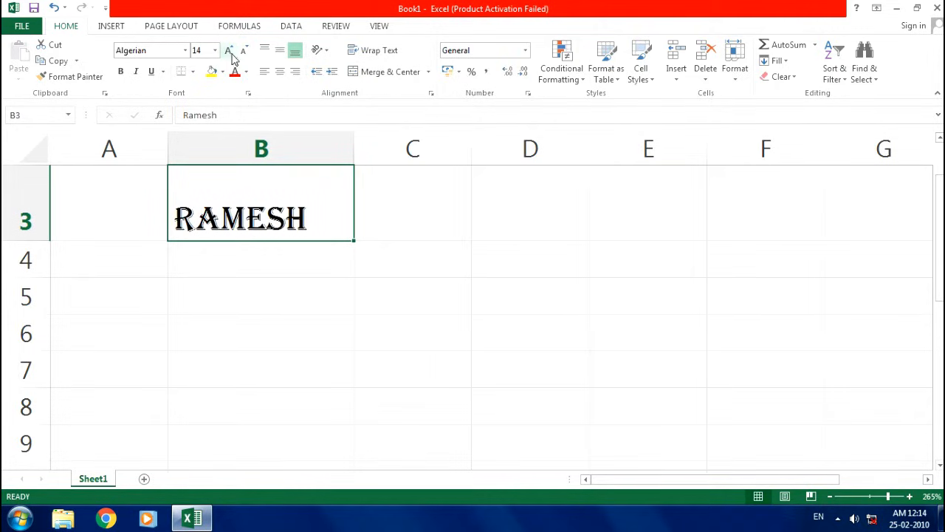
- Enlarge the text in B3 again in steps, up to font size 36
{"action": "left_click", "coordinate": [230, 50]}
{"action": "left_click", "coordinate": [229, 51]}
{"action": "left_click", "coordinate": [230, 51]}
{"action": "left_click", "coordinate": [229, 51]}
{"action": "left_click", "coordinate": [230, 50]}
{"action": "left_click", "coordinate": [230, 50]}
{"action": "left_click", "coordinate": [230, 50]}
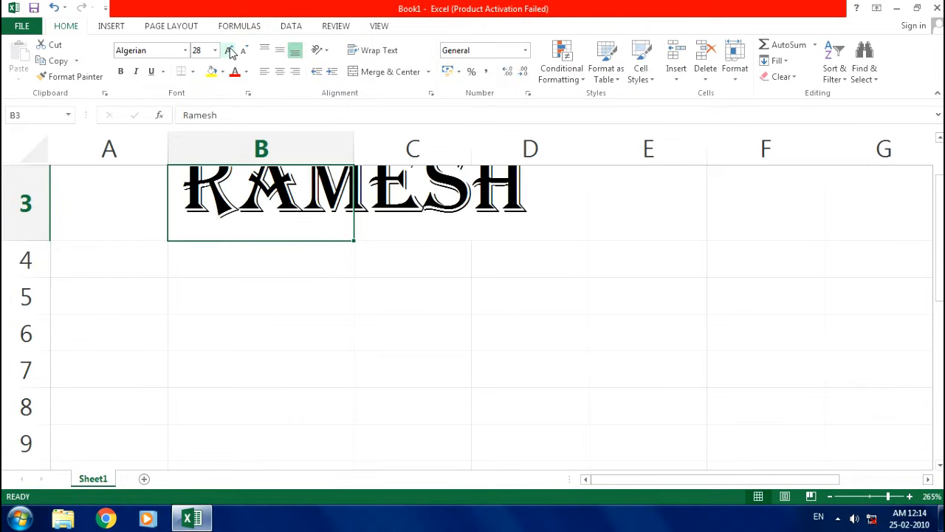
- Reduce the text in B3 in steps, down to font size 16
{"action": "left_click", "coordinate": [244, 52]}
{"action": "left_click", "coordinate": [243, 51]}
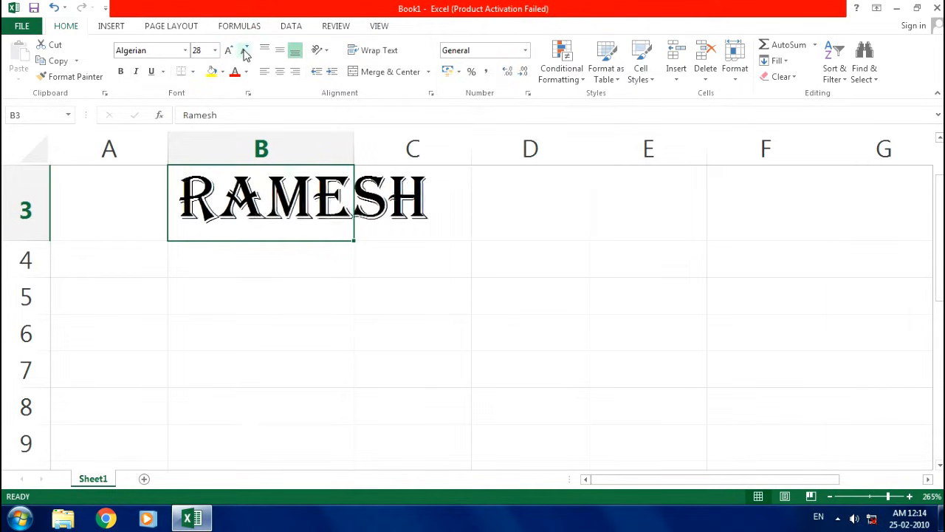
{"action": "left_click", "coordinate": [244, 52]}
{"action": "left_click", "coordinate": [244, 51]}
{"action": "left_click", "coordinate": [243, 52]}
{"action": "left_click", "coordinate": [244, 51]}
{"action": "left_click", "coordinate": [244, 52]}
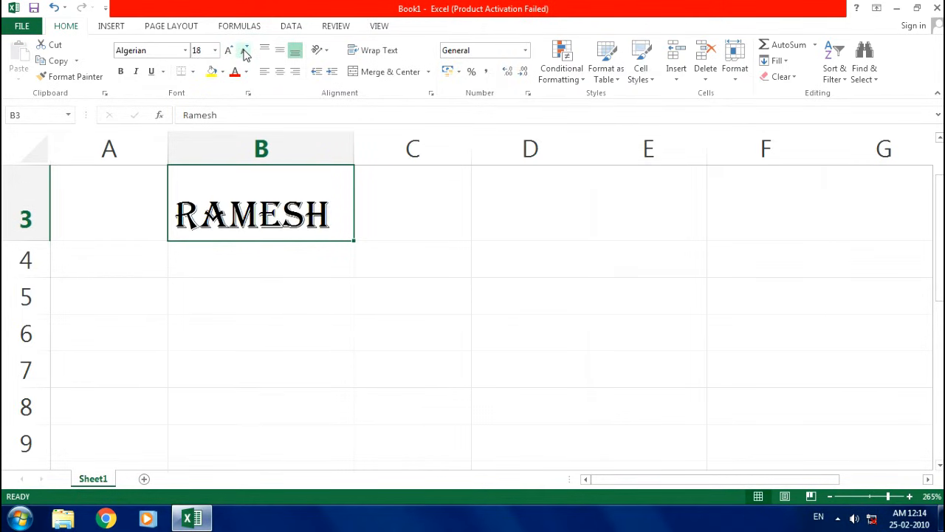
- Try bold and italic on the name in B3, removing each style again
{"action": "left_click", "coordinate": [121, 72]}
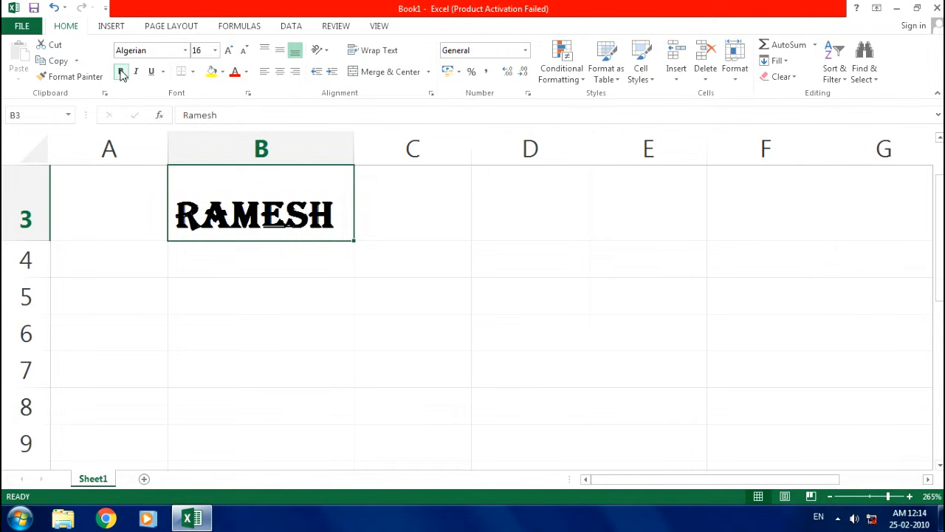
{"action": "left_click", "coordinate": [121, 73]}
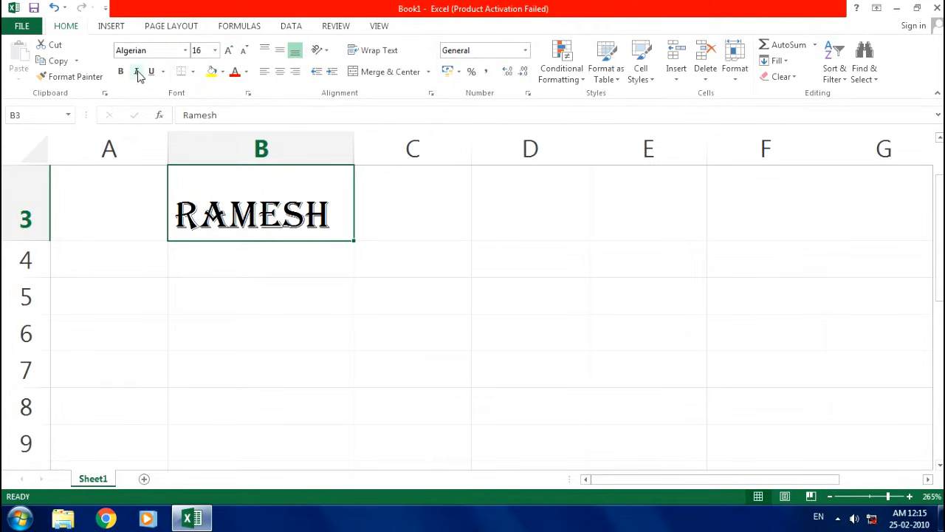
{"action": "left_click", "coordinate": [137, 72]}
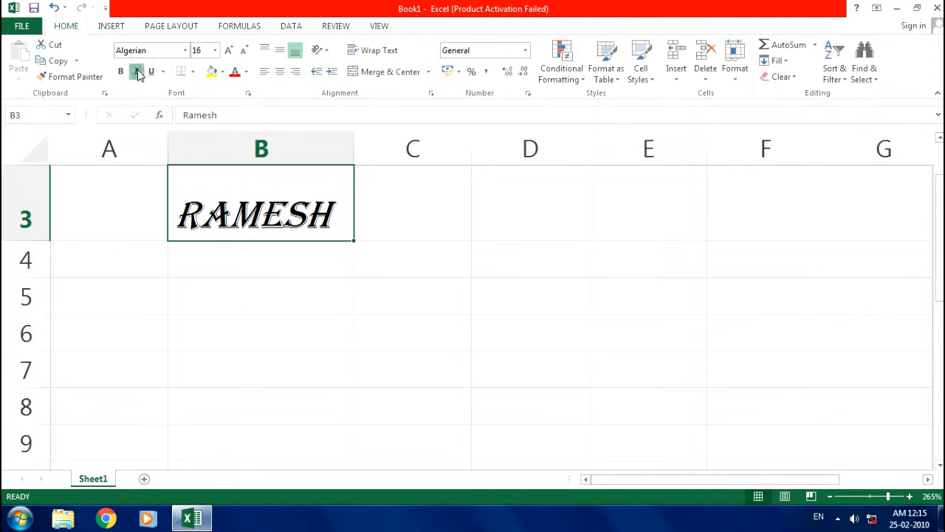
{"action": "left_click", "coordinate": [138, 73]}
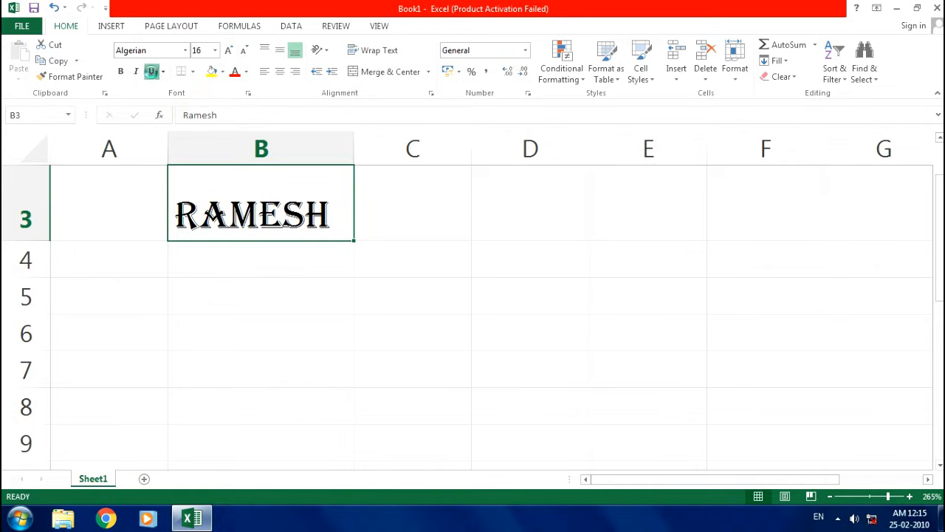
- Toggle a single underline on the name in B3 and leave it switched off
{"action": "left_click", "coordinate": [152, 74]}
{"action": "left_click", "coordinate": [152, 74]}
{"action": "left_click", "coordinate": [152, 74]}
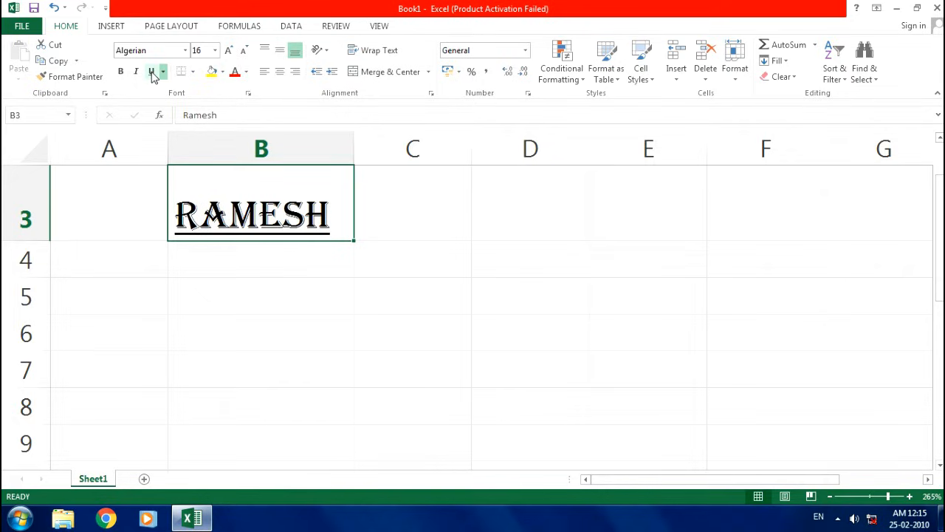
{"action": "left_click", "coordinate": [152, 74]}
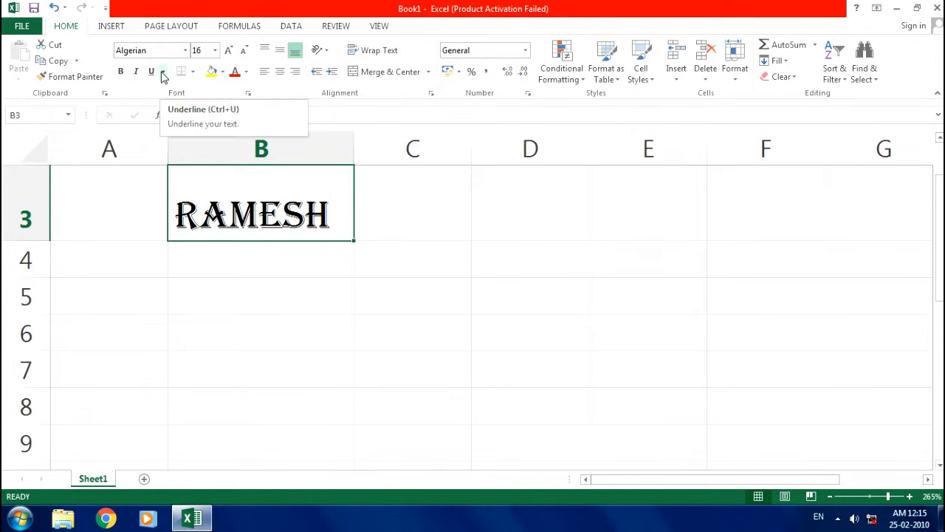
- Try the Underline and Double Underline styles on the name in B3 and remove the underlining
{"action": "left_click", "coordinate": [164, 72]}
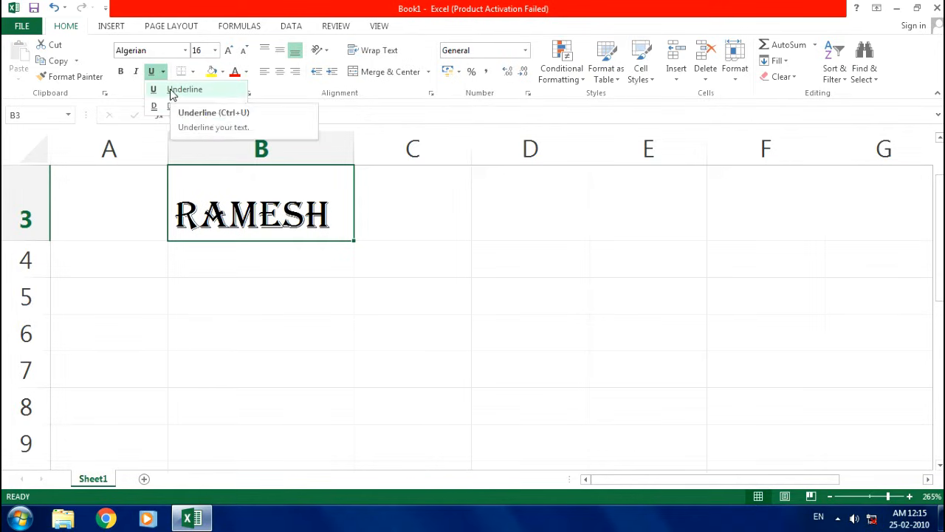
{"action": "left_click", "coordinate": [172, 92]}
{"action": "left_click", "coordinate": [164, 73]}
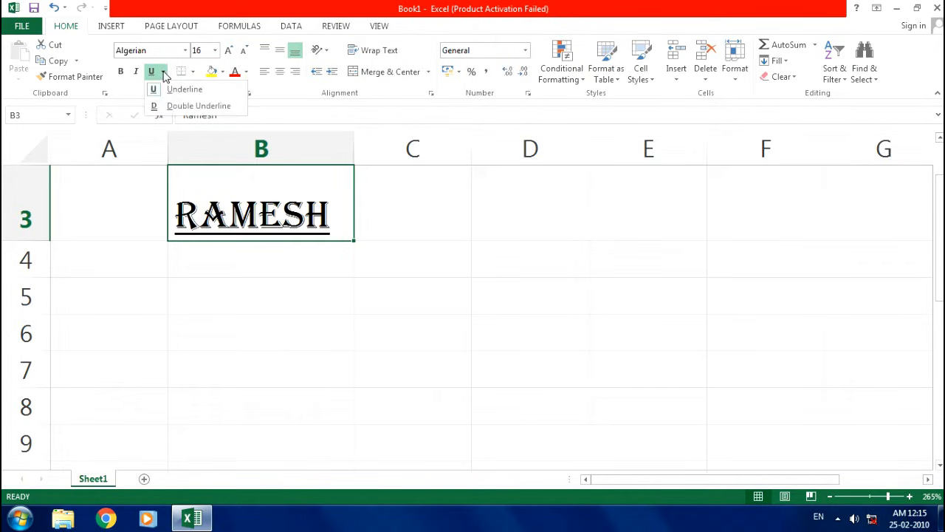
{"action": "left_click", "coordinate": [189, 107]}
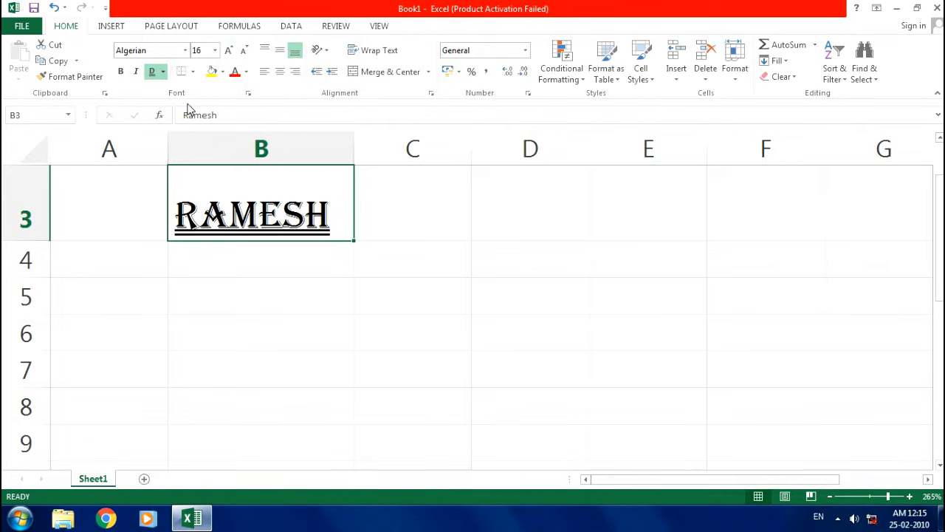
{"action": "left_click", "coordinate": [163, 72]}
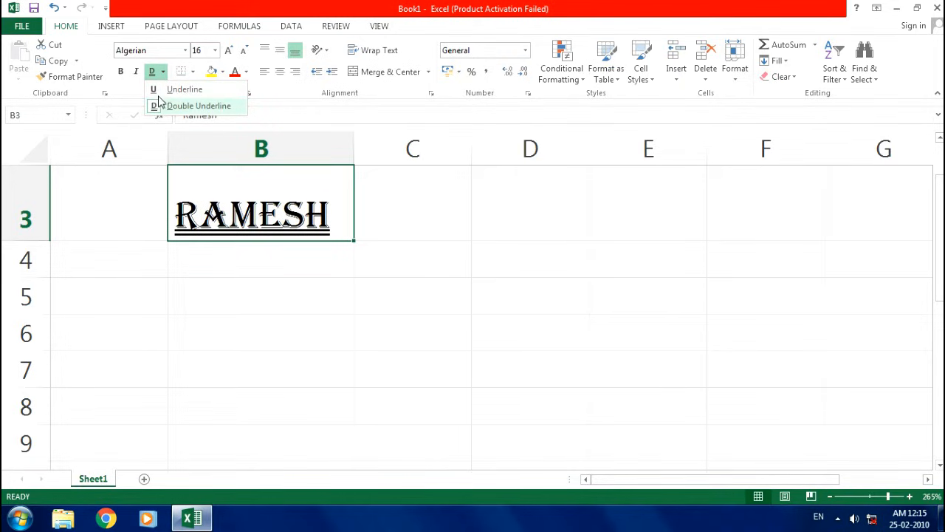
{"action": "left_click", "coordinate": [154, 72]}
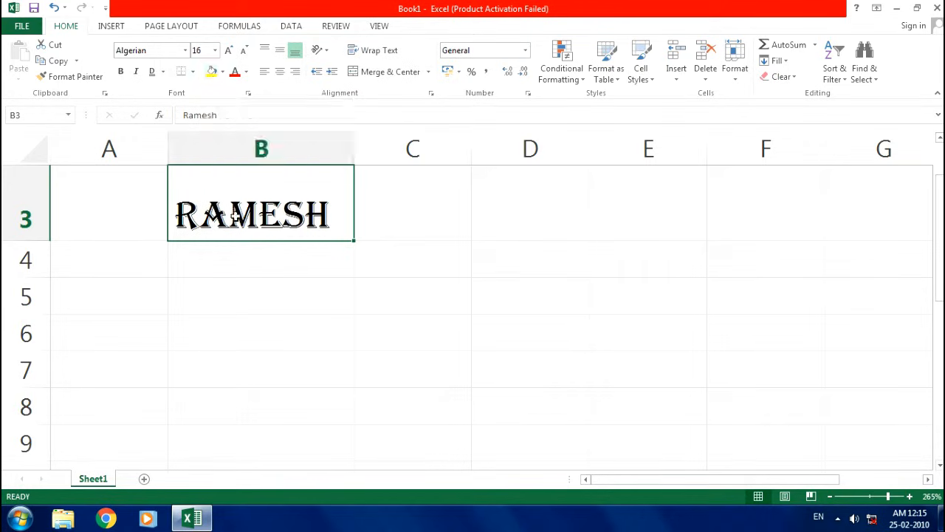
- Fill cell B3 with the standard red and give its text a near-white theme color
{"action": "left_click", "coordinate": [223, 72]}
{"action": "left_click", "coordinate": [223, 180]}
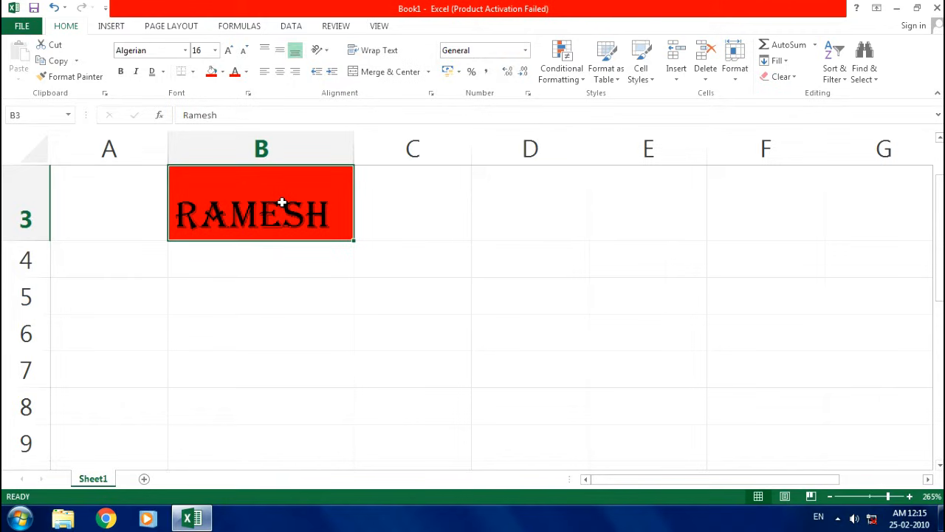
{"action": "left_click", "coordinate": [246, 72]}
{"action": "left_click", "coordinate": [247, 72]}
{"action": "left_click", "coordinate": [248, 75]}
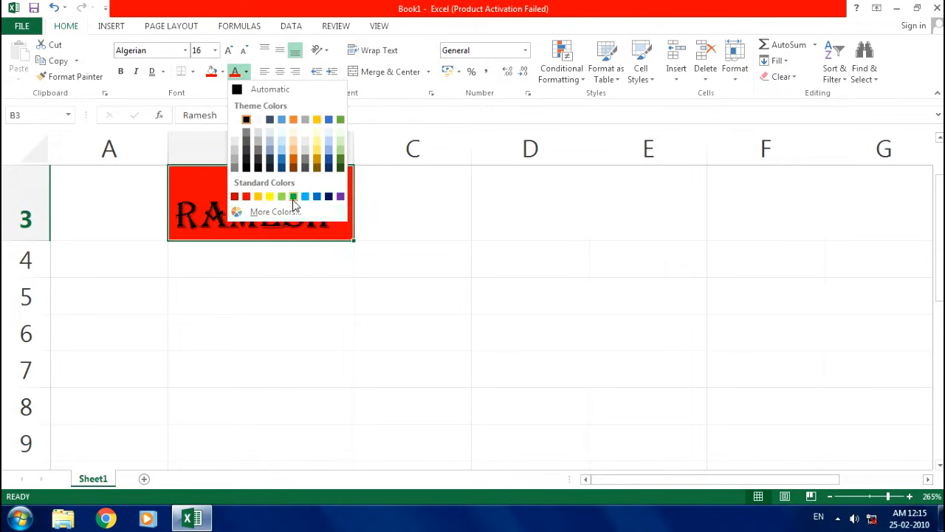
{"action": "left_click", "coordinate": [258, 120]}
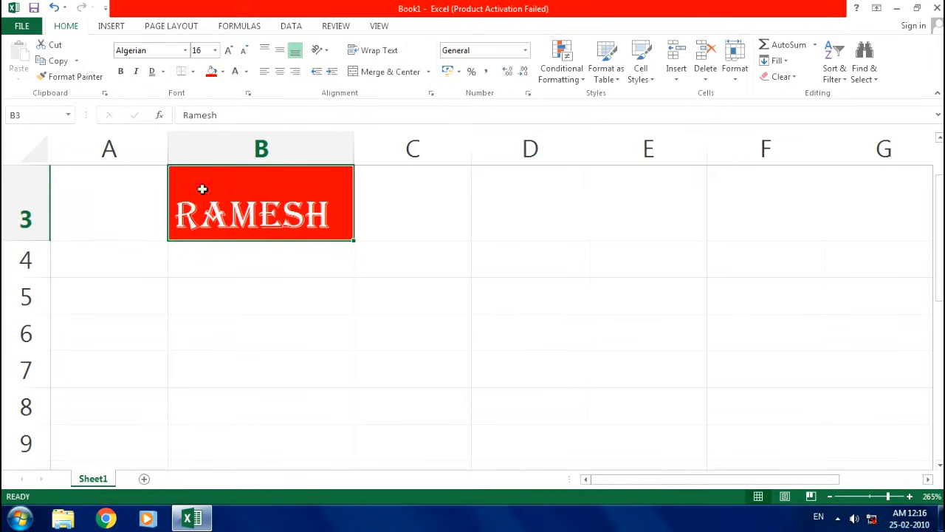
- Turn bold, italic and underline on and back off, one style at a time, for the name in B3
{"action": "left_click", "coordinate": [119, 74]}
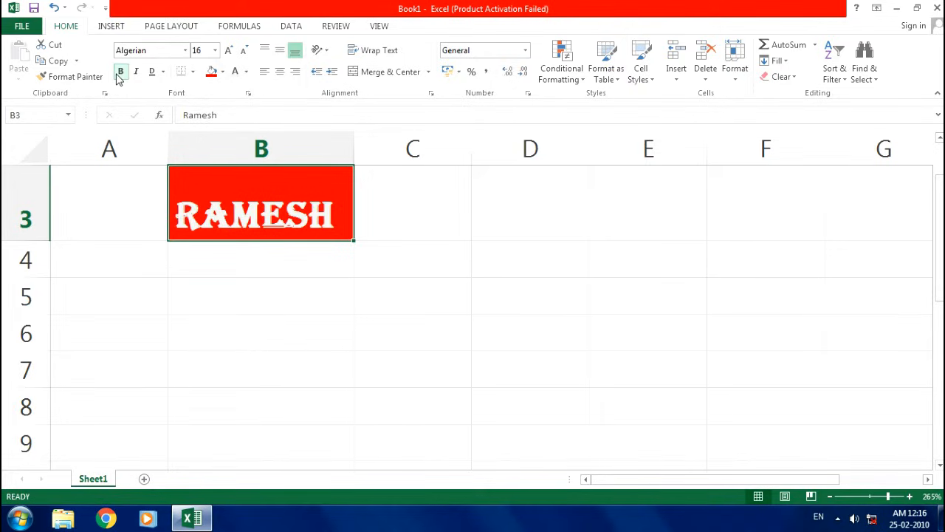
{"action": "left_click", "coordinate": [119, 74]}
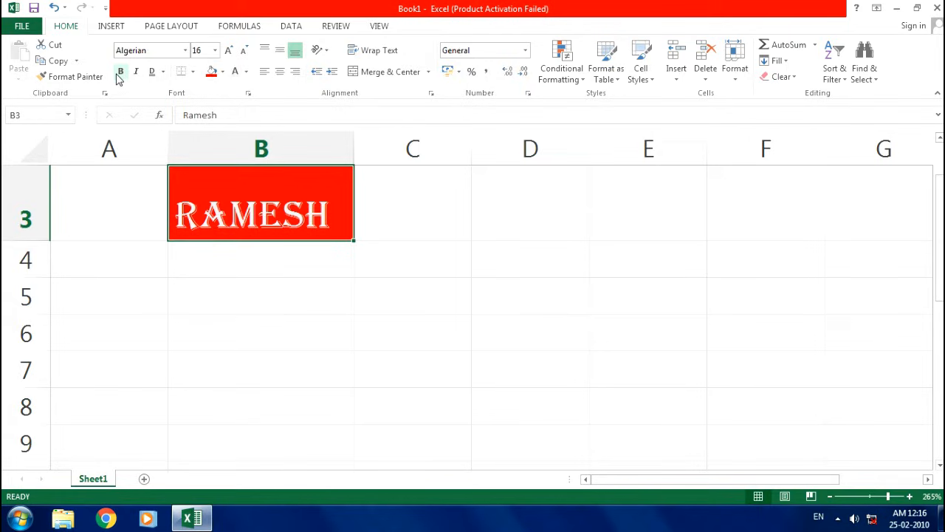
{"action": "key", "text": "ctrl+i"}
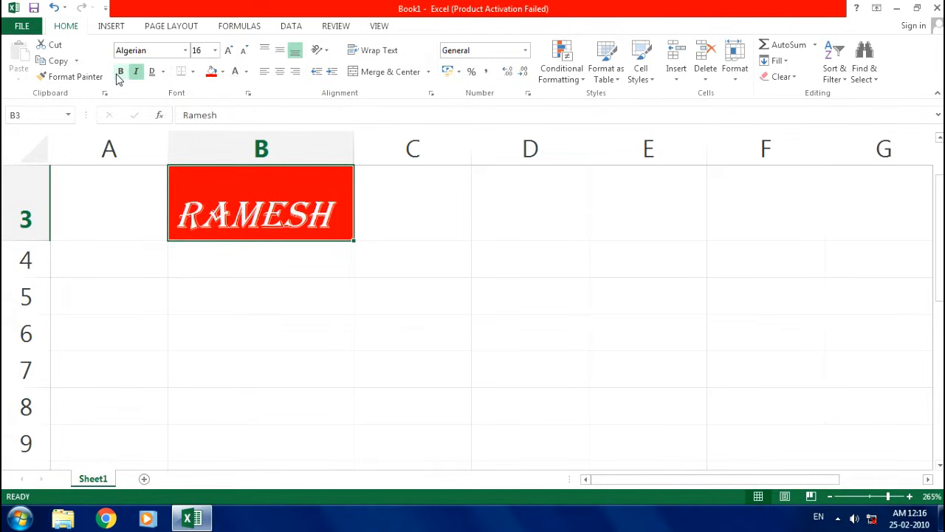
{"action": "key", "text": "ctrl+i"}
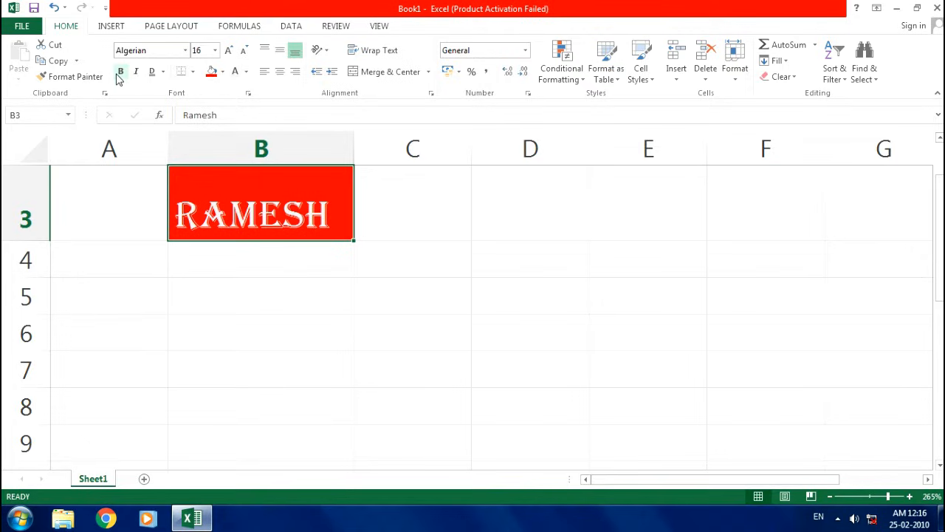
{"action": "key", "text": "ctrl+u"}
{"action": "key", "text": "ctrl+u"}
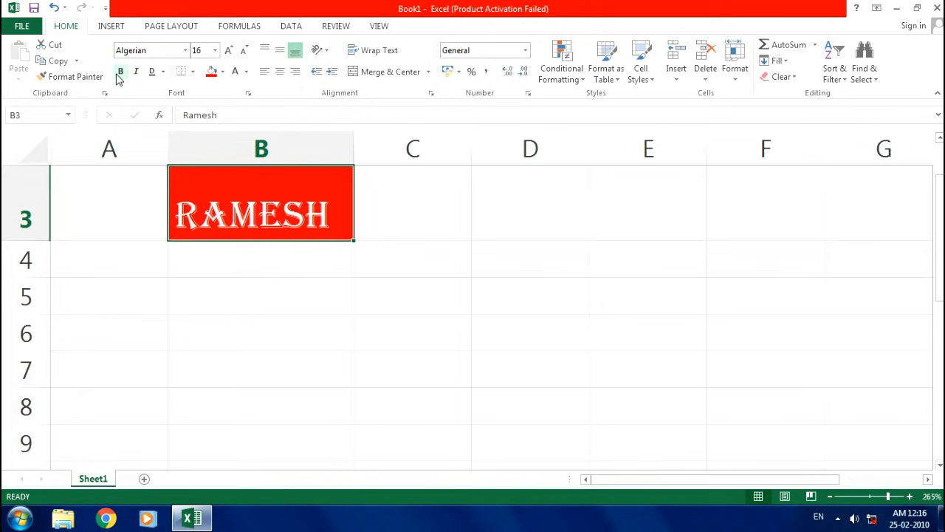
- Remove the fill from cell B3 and set its font color to Automatic
{"action": "left_click", "coordinate": [223, 72]}
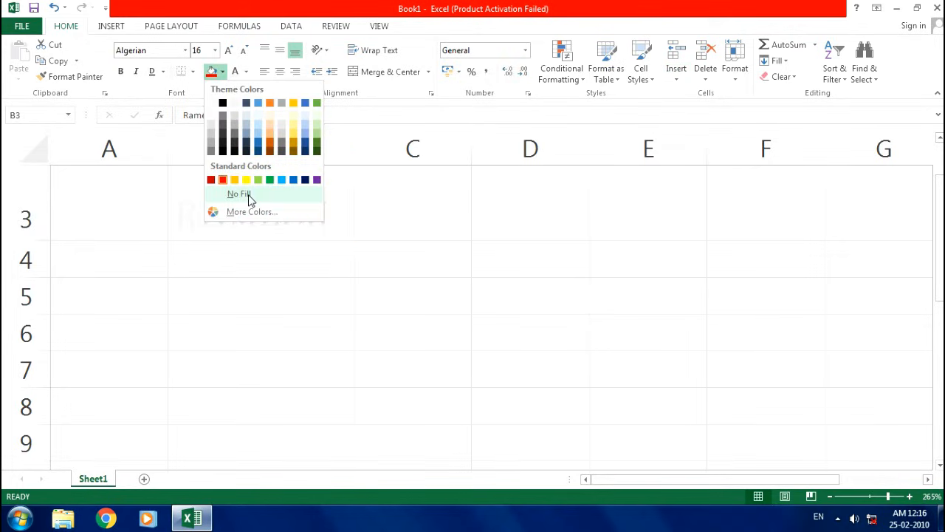
{"action": "left_click", "coordinate": [249, 195]}
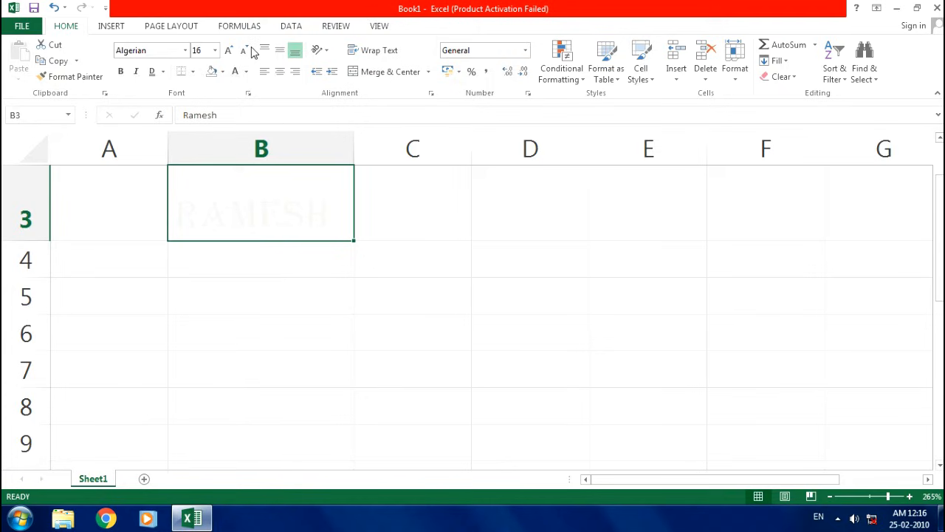
{"action": "left_click", "coordinate": [248, 72]}
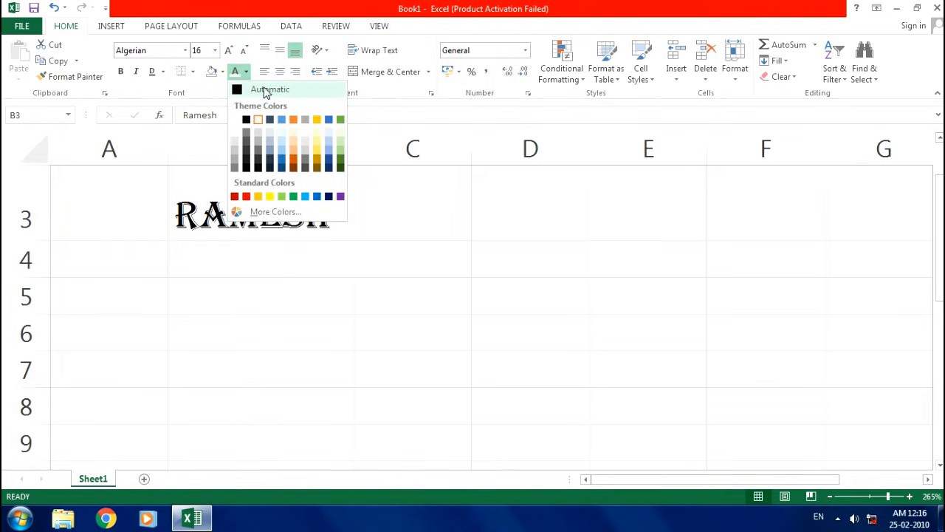
{"action": "left_click", "coordinate": [267, 90]}
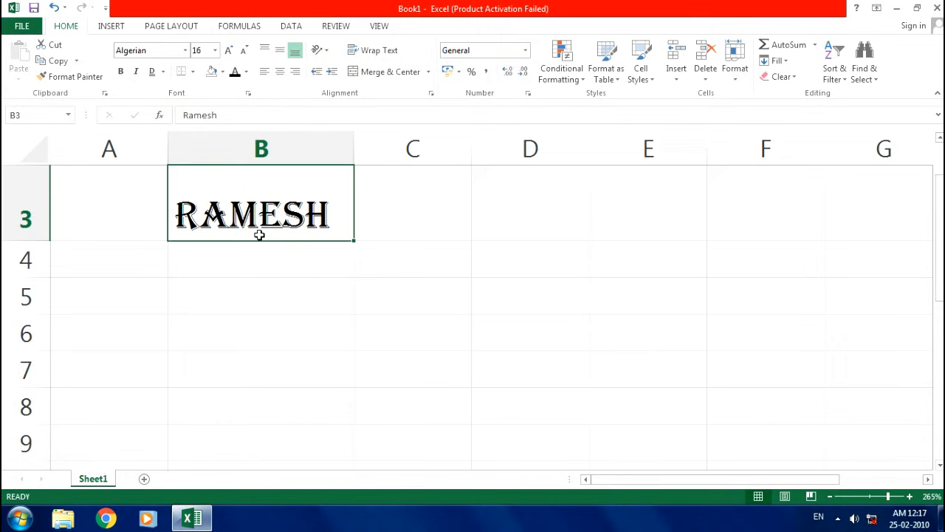
{"action": "left_click", "coordinate": [362, 334]}
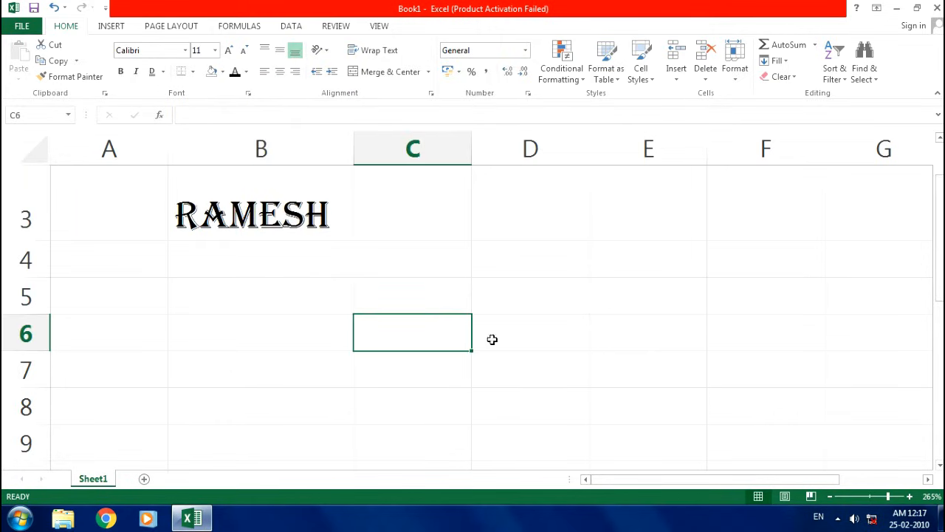
{"action": "left_click_drag", "start_coordinate": [432, 198], "coordinate": [203, 325]}
{"action": "left_click", "coordinate": [536, 348]}
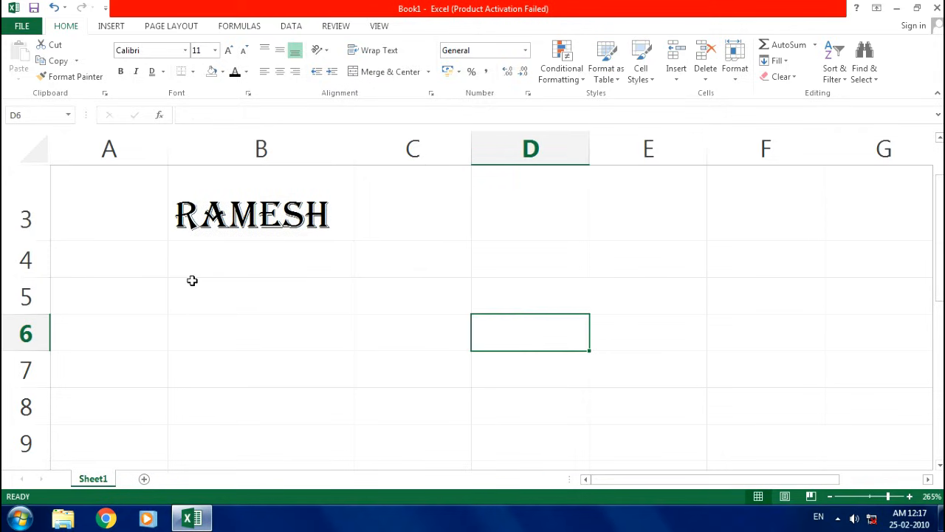
{"action": "left_click_drag", "start_coordinate": [192, 281], "coordinate": [683, 371]}
{"action": "left_click_drag", "start_coordinate": [556, 220], "coordinate": [738, 358]}
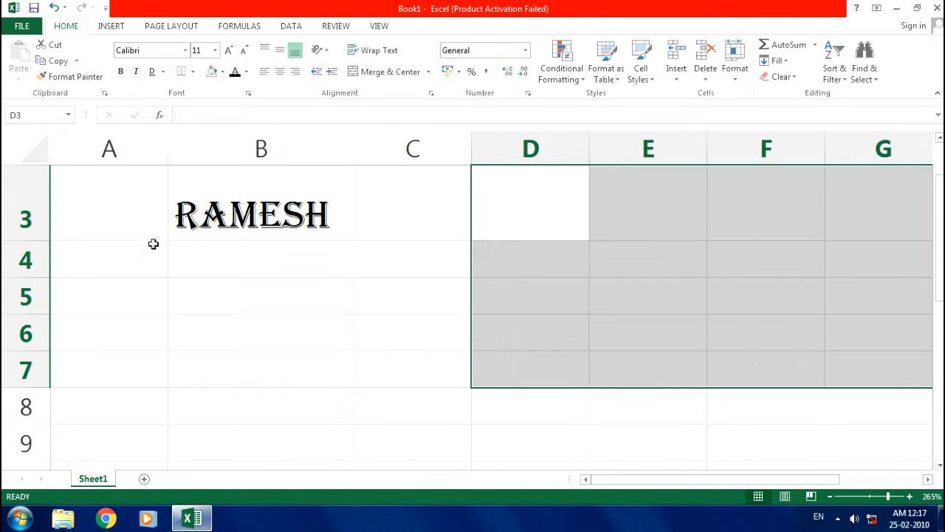
{"action": "left_click_drag", "start_coordinate": [138, 228], "coordinate": [672, 371]}
{"action": "left_click", "coordinate": [516, 270]}
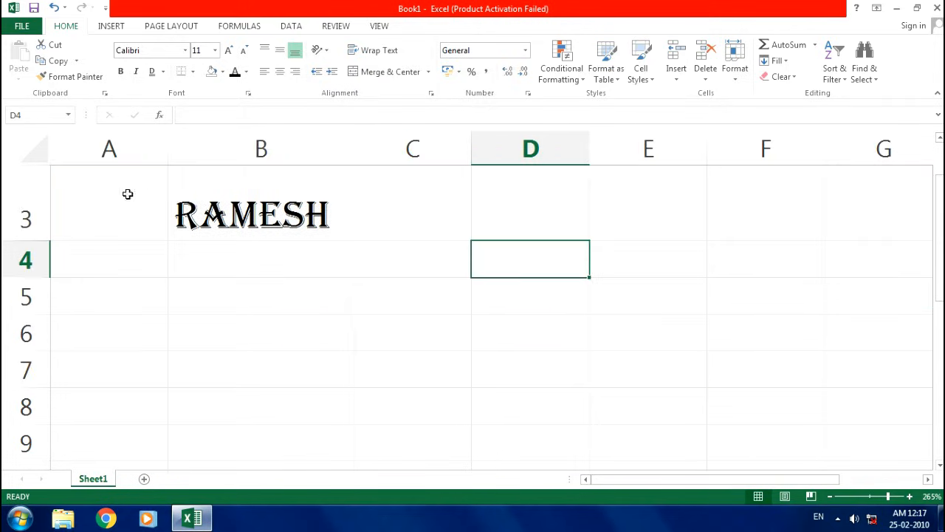
{"action": "left_click_drag", "start_coordinate": [126, 192], "coordinate": [460, 369]}
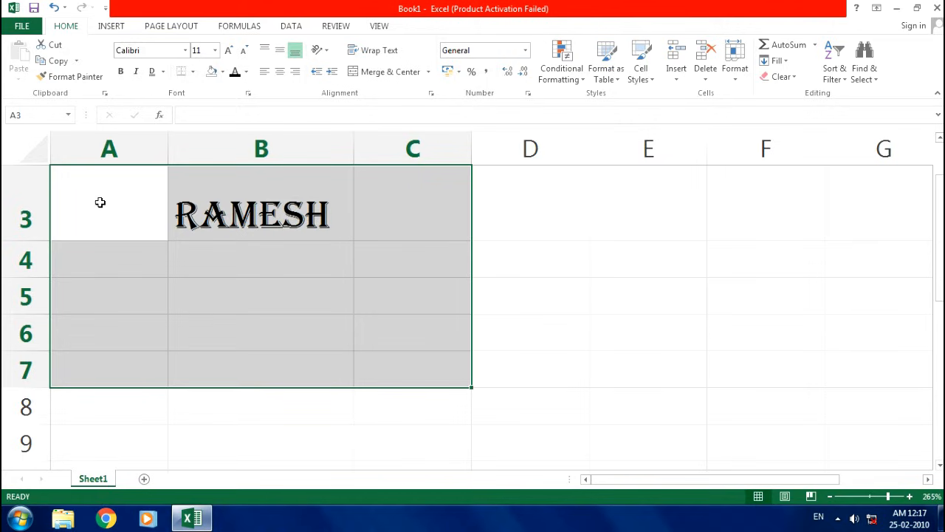
- Apply All Borders to the range A3:F8
{"action": "left_click_drag", "start_coordinate": [104, 200], "coordinate": [728, 399]}
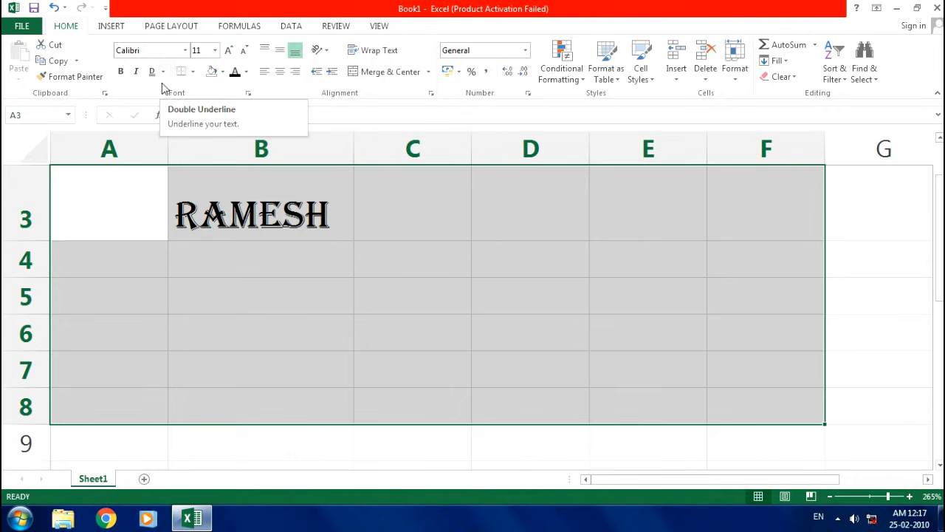
{"action": "left_click", "coordinate": [194, 73]}
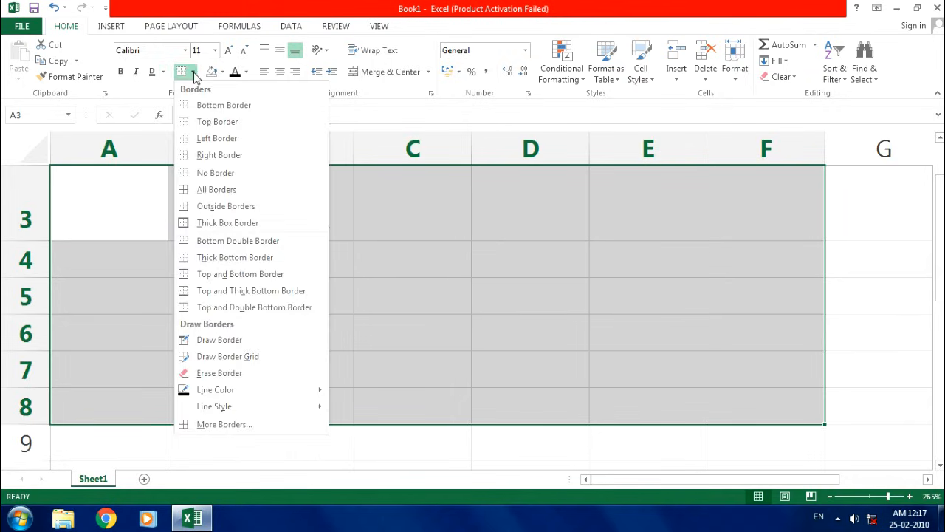
{"action": "left_click", "coordinate": [221, 191]}
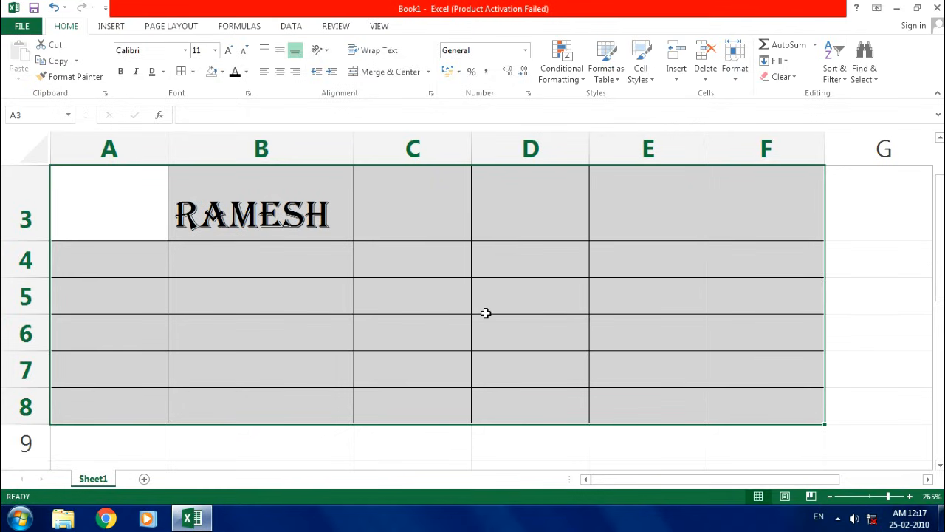
{"action": "left_click", "coordinate": [399, 325]}
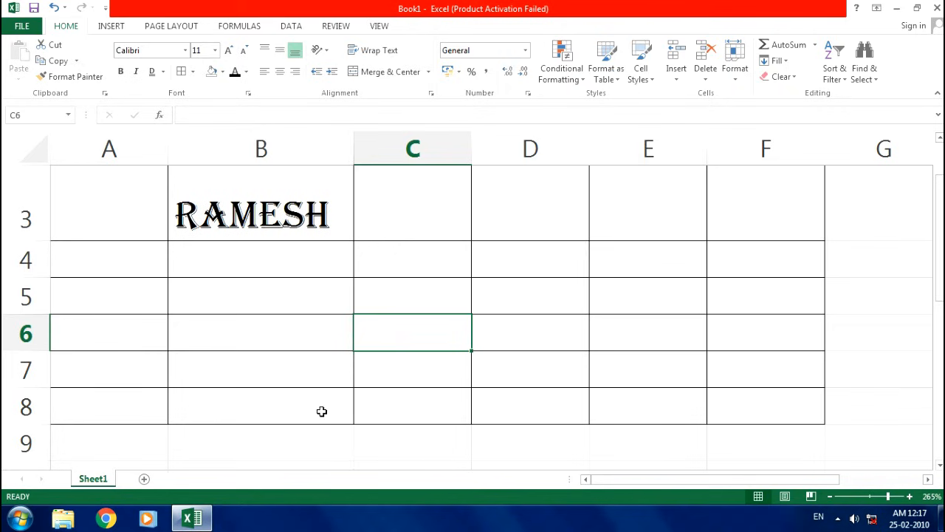
{"action": "scroll", "coordinate": [322, 411], "scroll_direction": "down", "scroll_amount": 2, "text": "ctrl"}
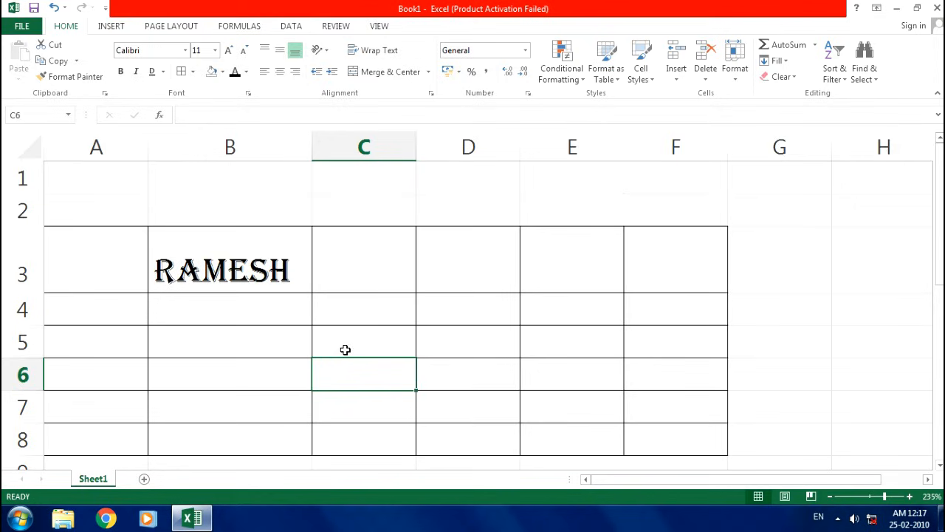
{"action": "left_click", "coordinate": [390, 276]}
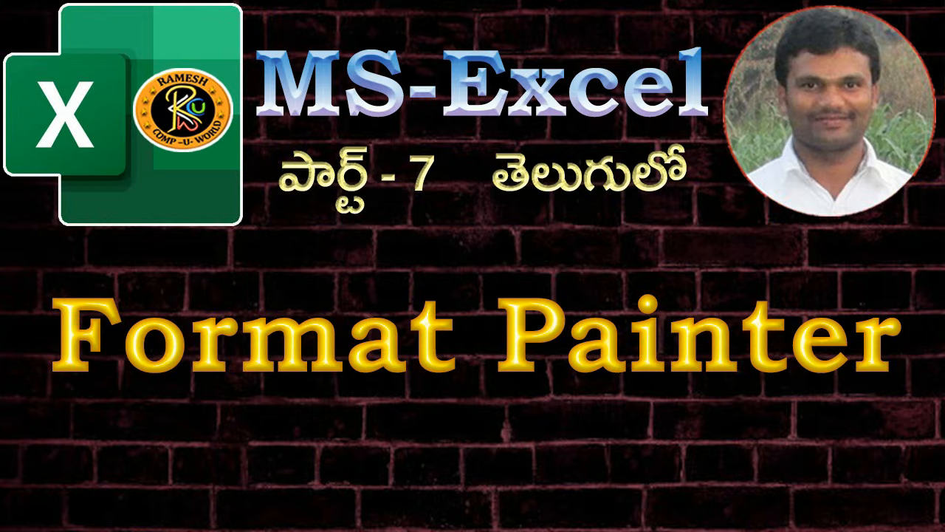